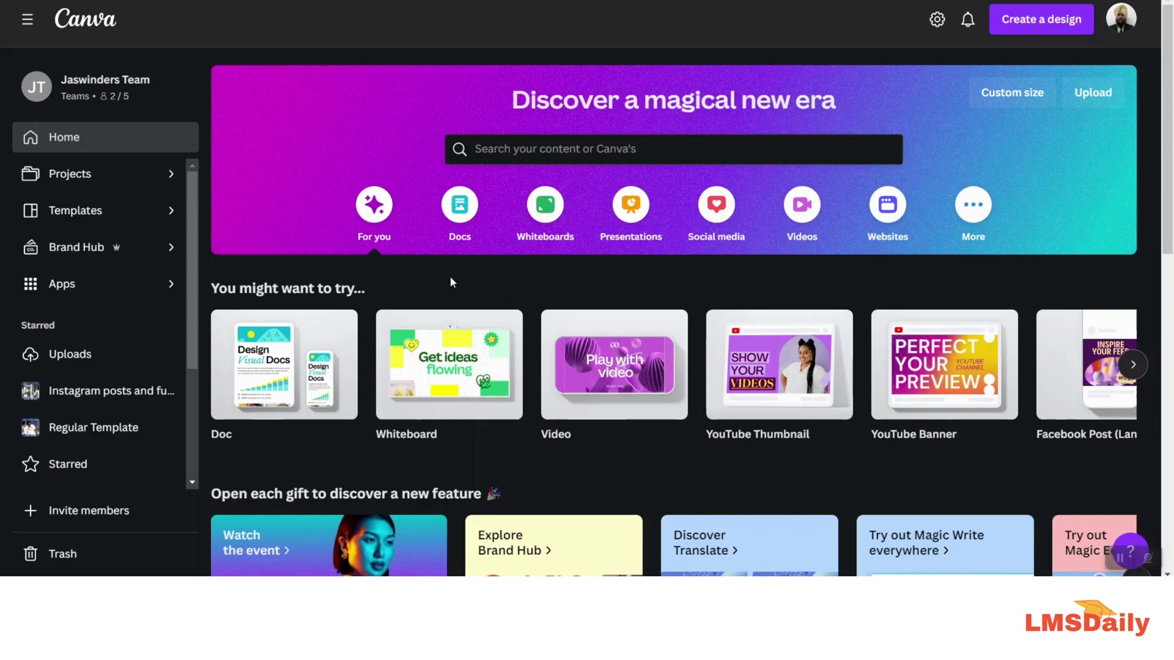
Open a new blank Canva Doc from the Doc thumbnail's 'Start writing' option on the home page.
mouse_move(254, 380)
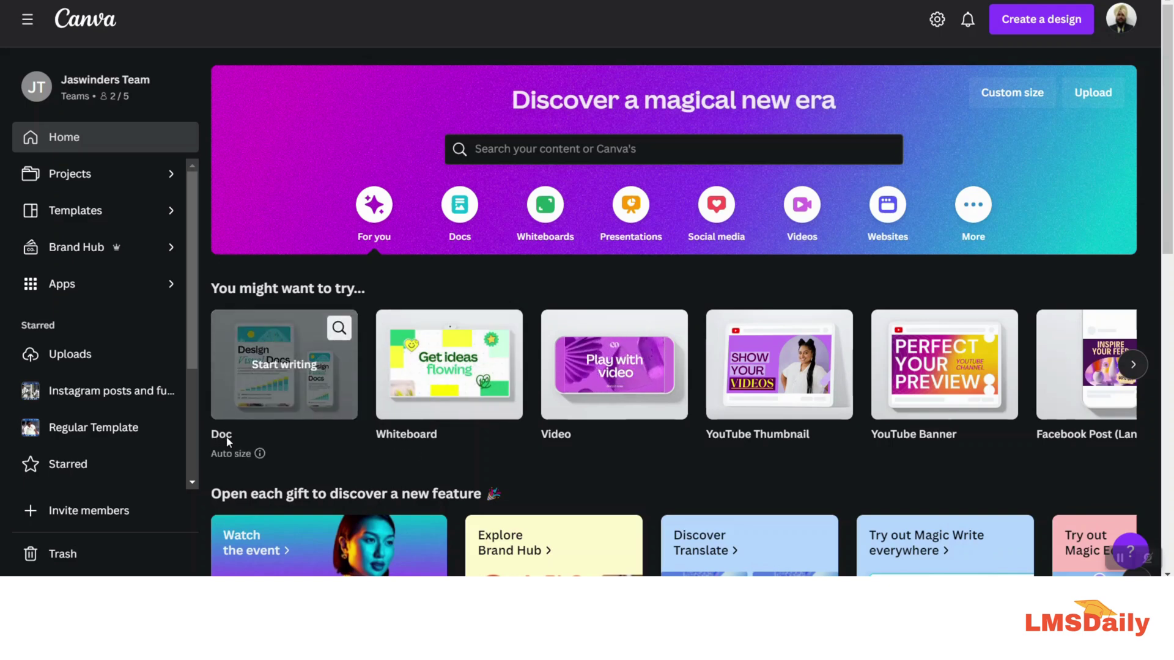
click(269, 366)
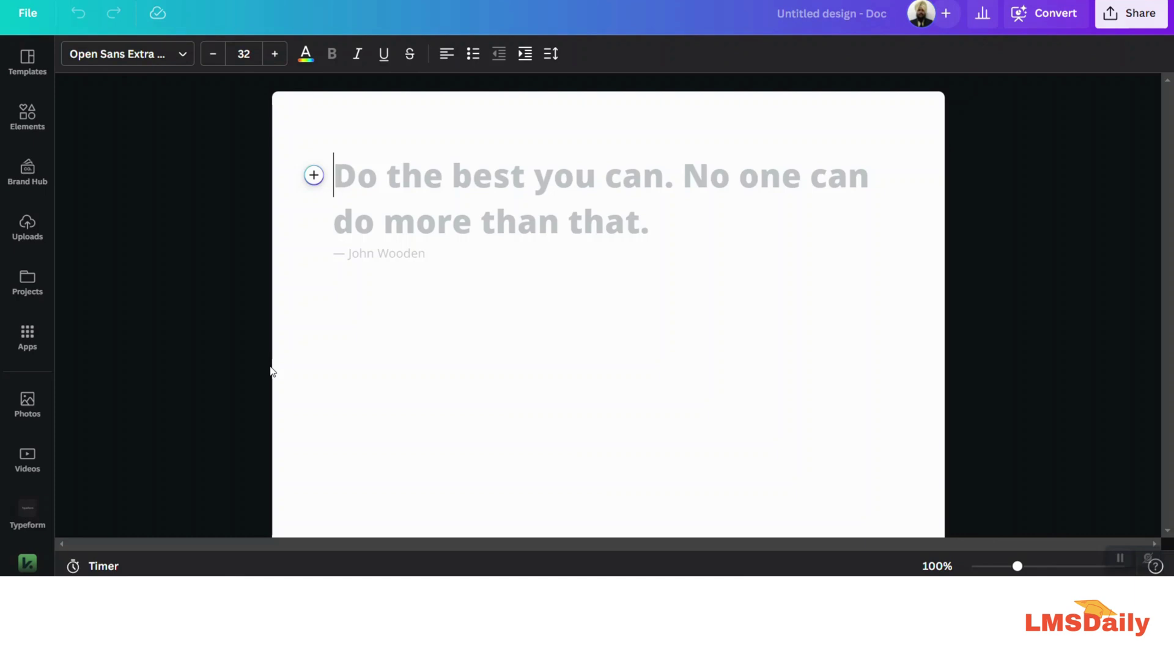
Generate content with Magic Write using the prompt 'top 5 tips for great elearning course design'.
text(/)
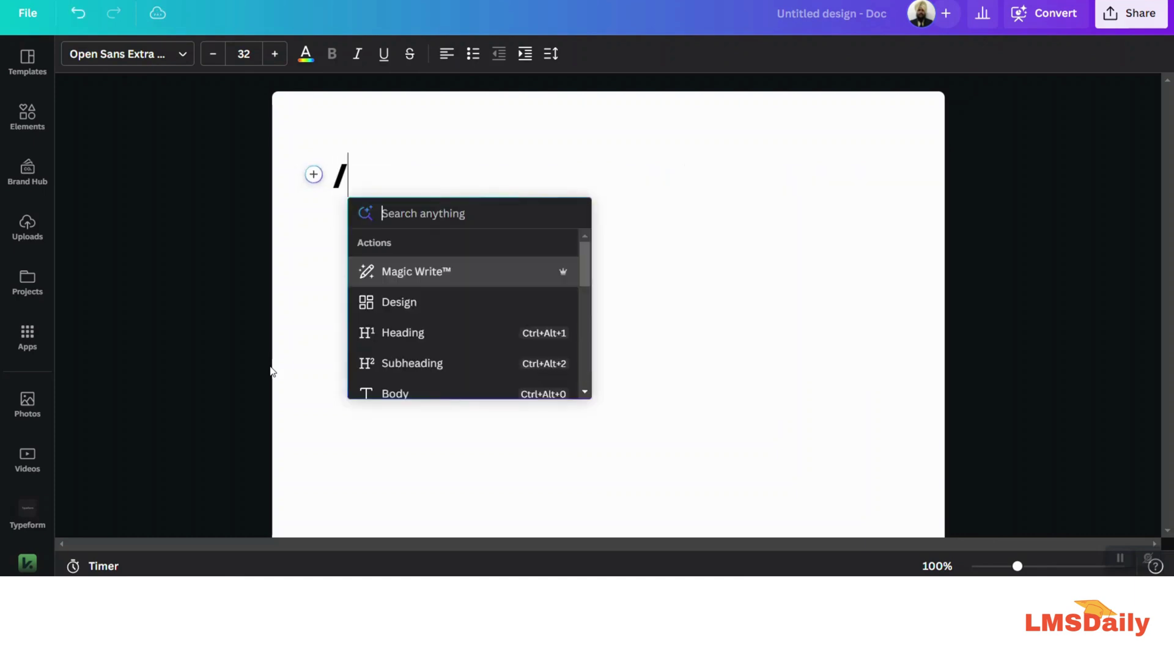
click(383, 273)
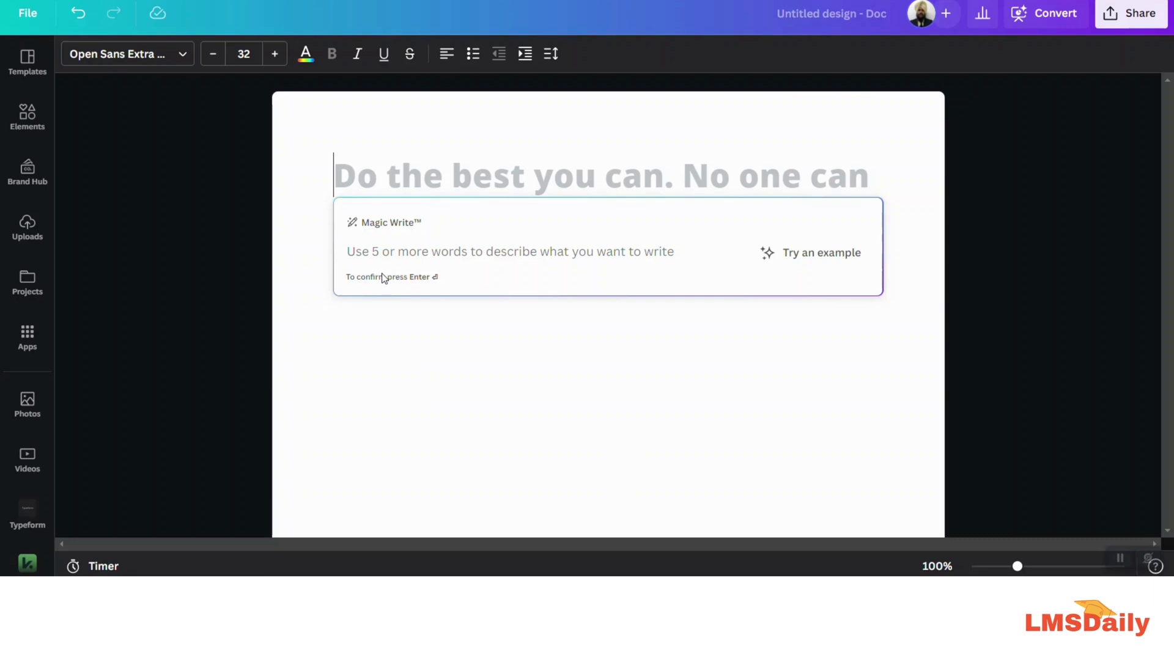
text(top )
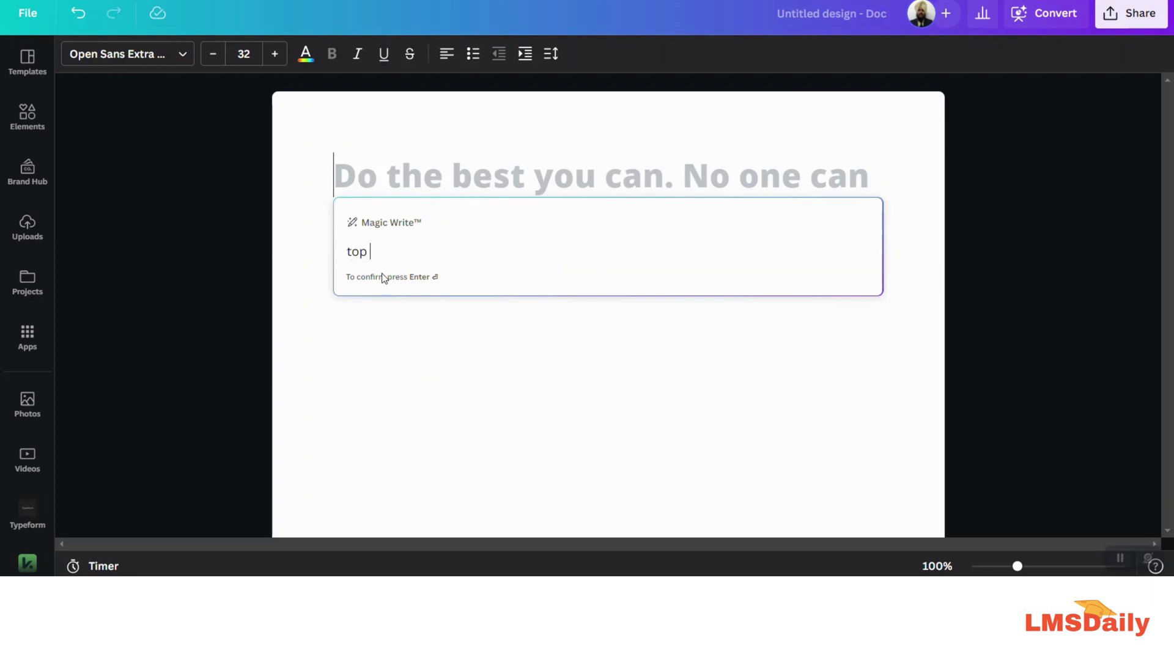
text(5 tips for great elearni)
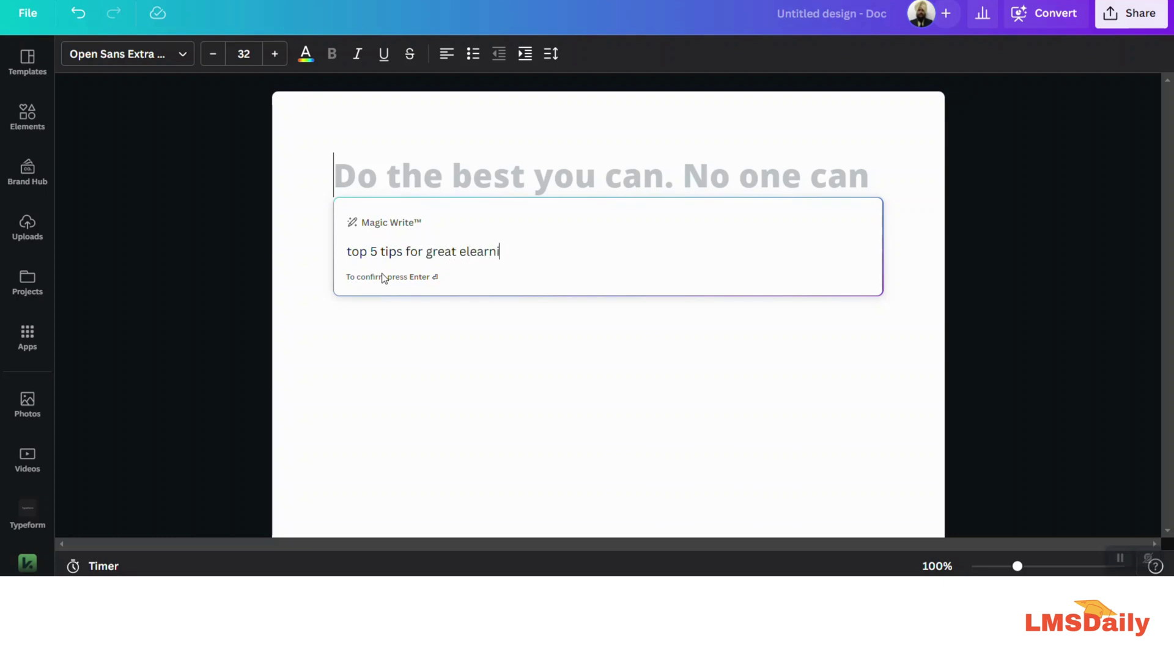
text(ng course desi)
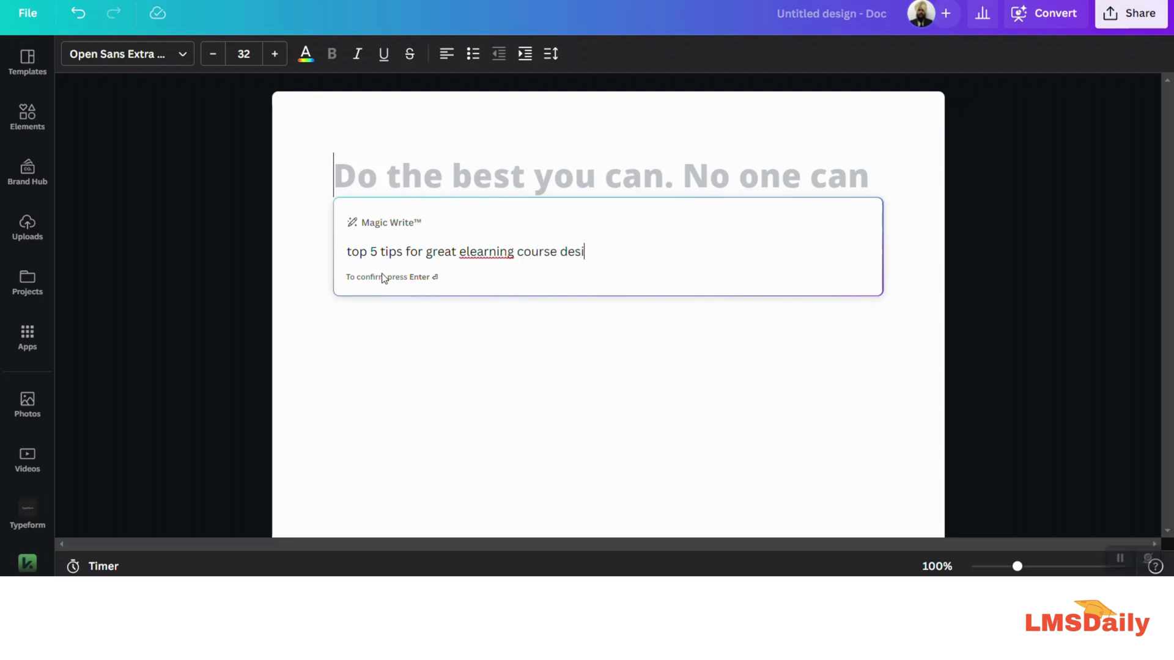
text(gn)
key(Return)
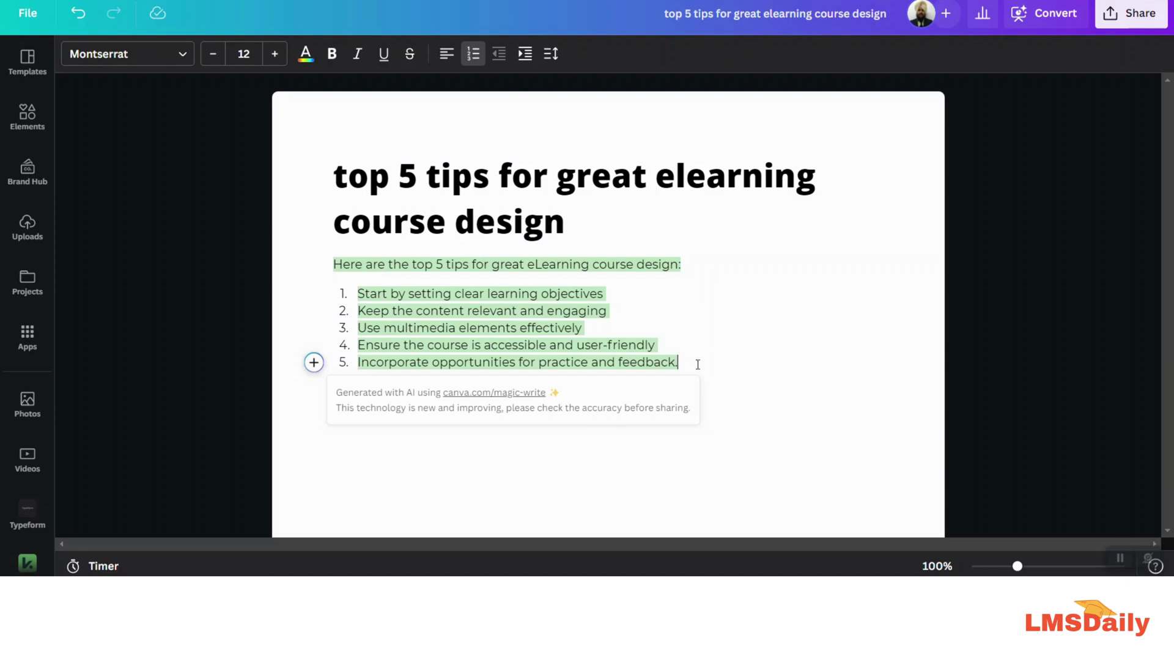
On a new line, generate a Magic Write section from the prompt 'top softwares to use for modern elearning'.
key(Return)
key(Return)
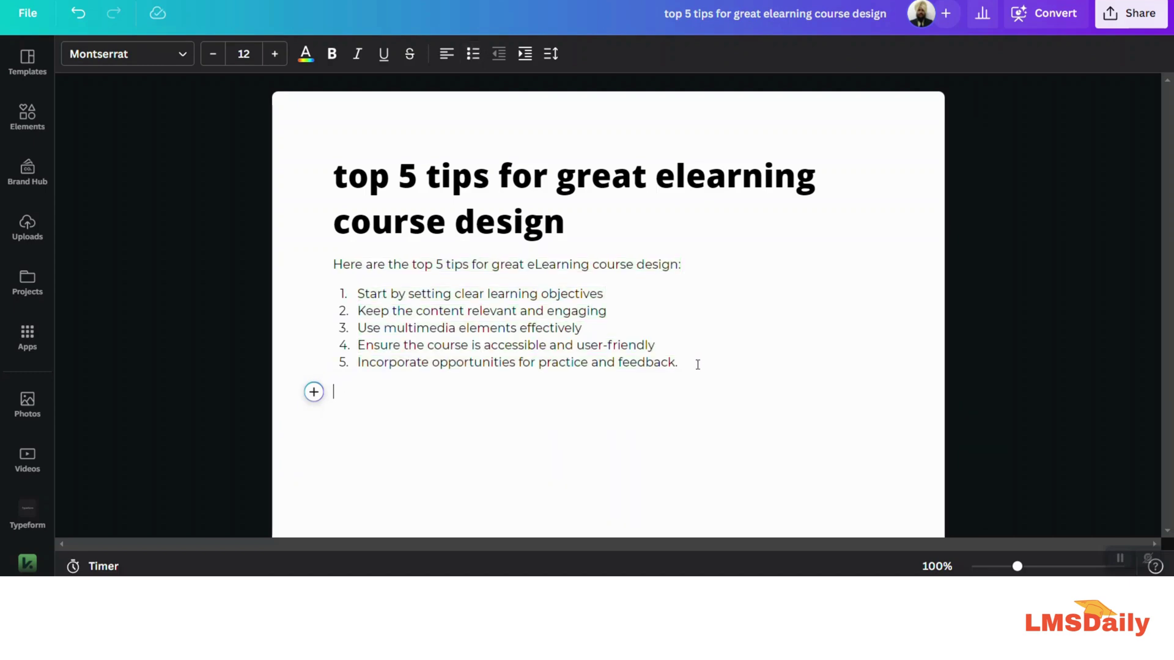
key(/)
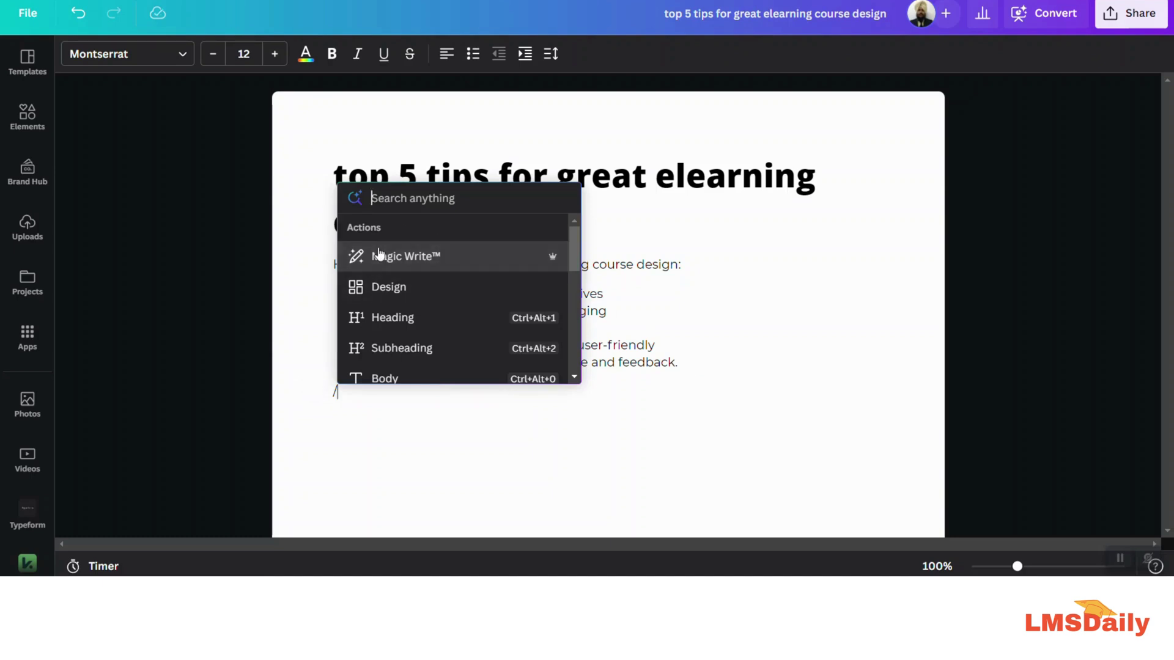
click(374, 256)
text(to)
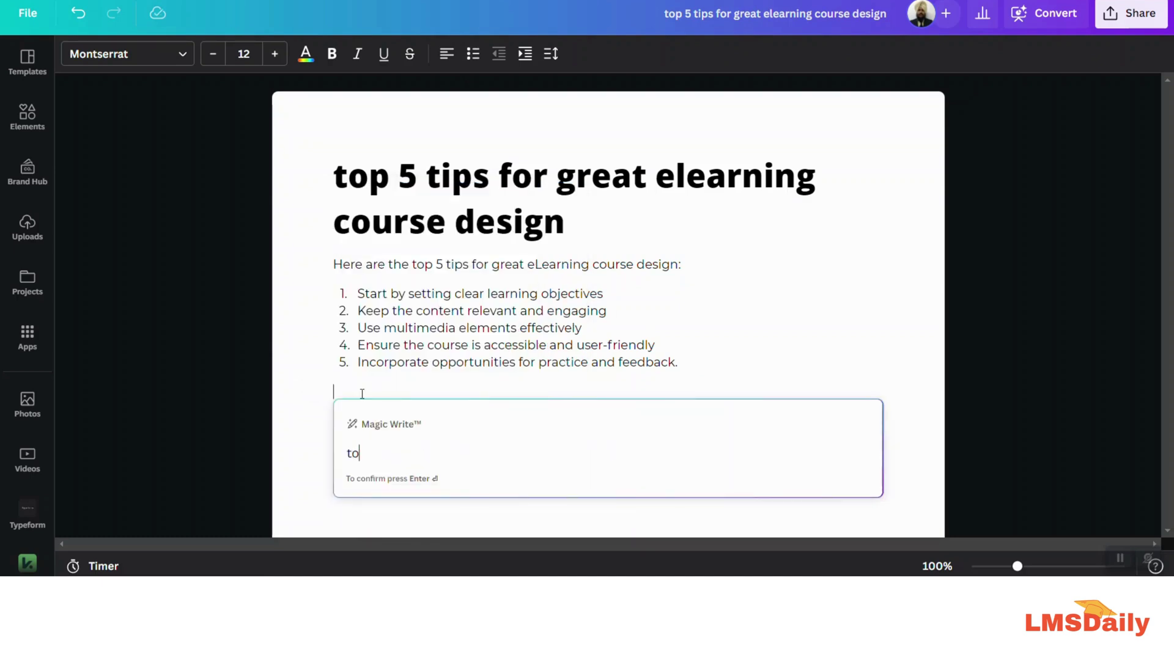
text(p softwares to use)
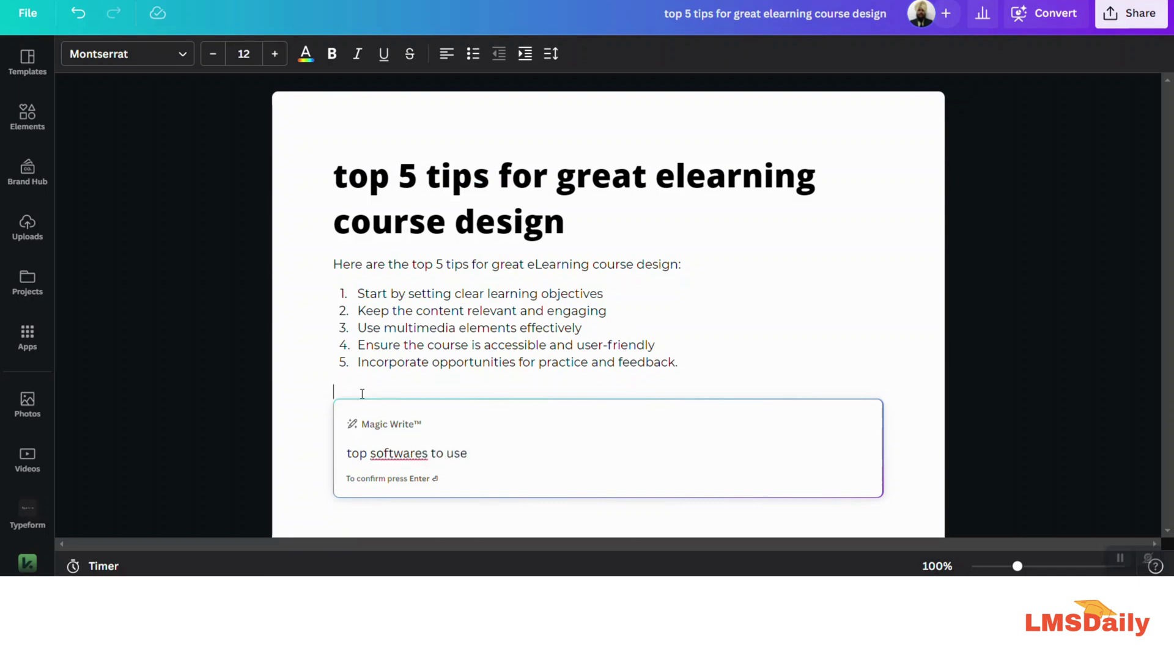
text( for modern elearning)
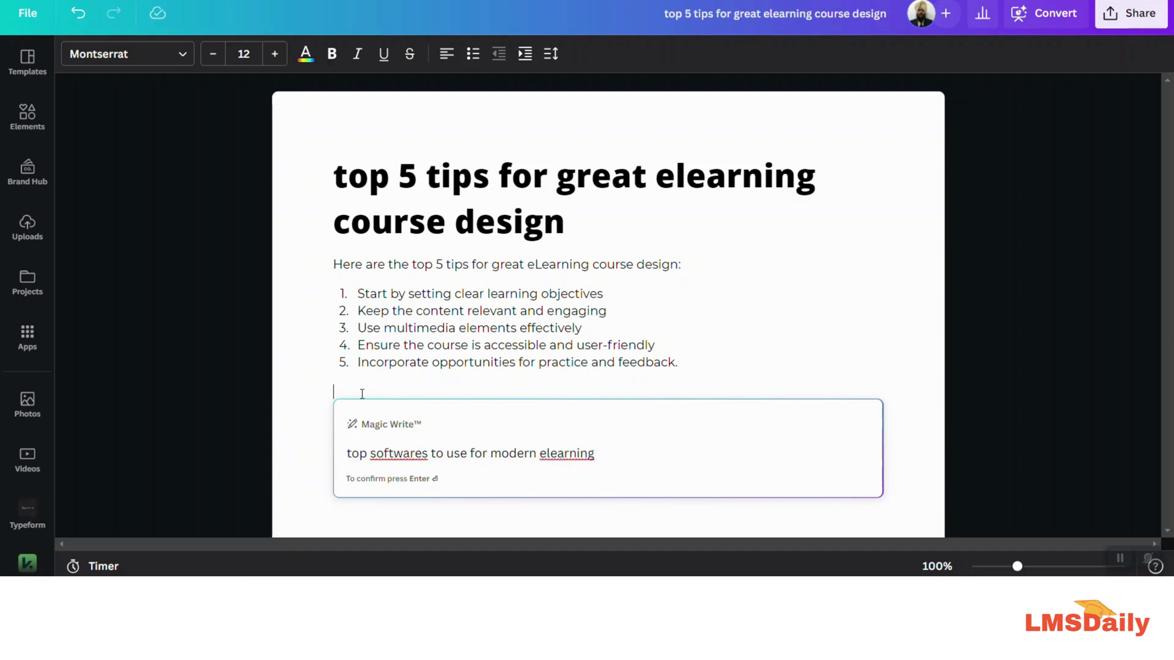
key(Return)
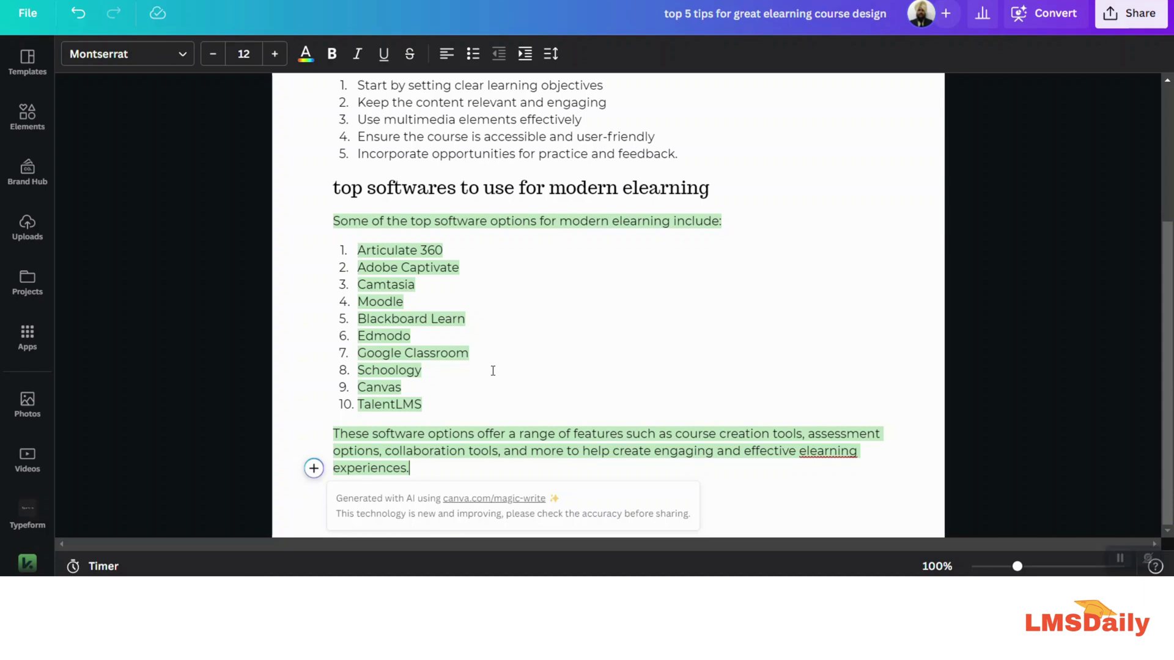
scroll(492, 370, up, 3)
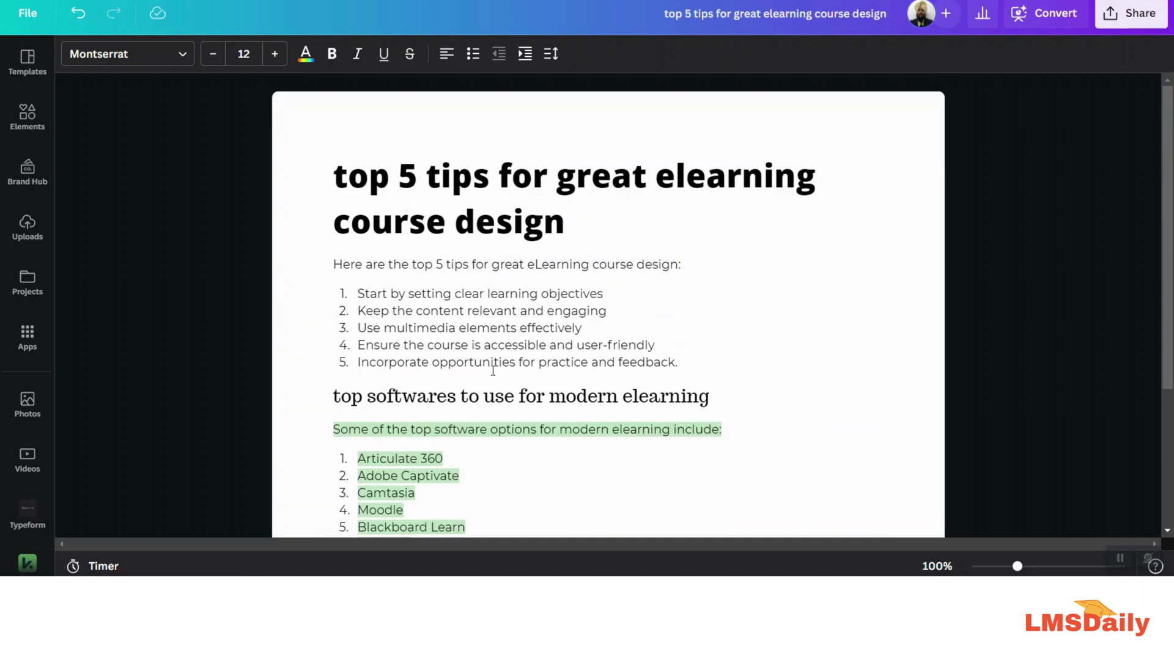
scroll(493, 370, down, 3)
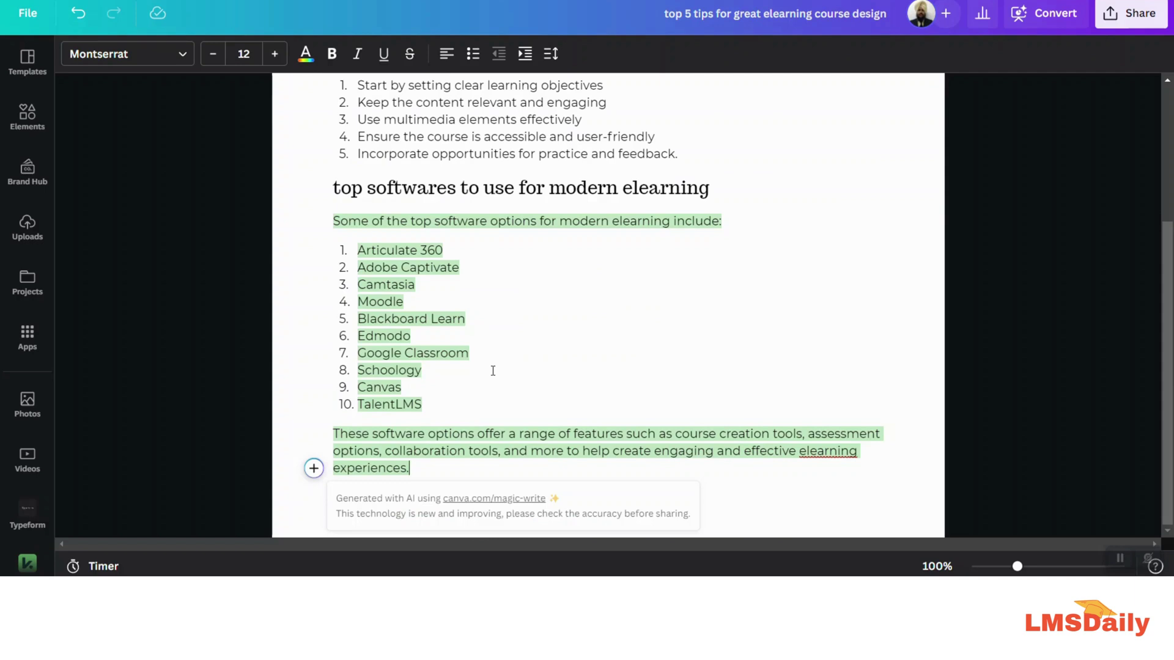
scroll(492, 370, up, 3)
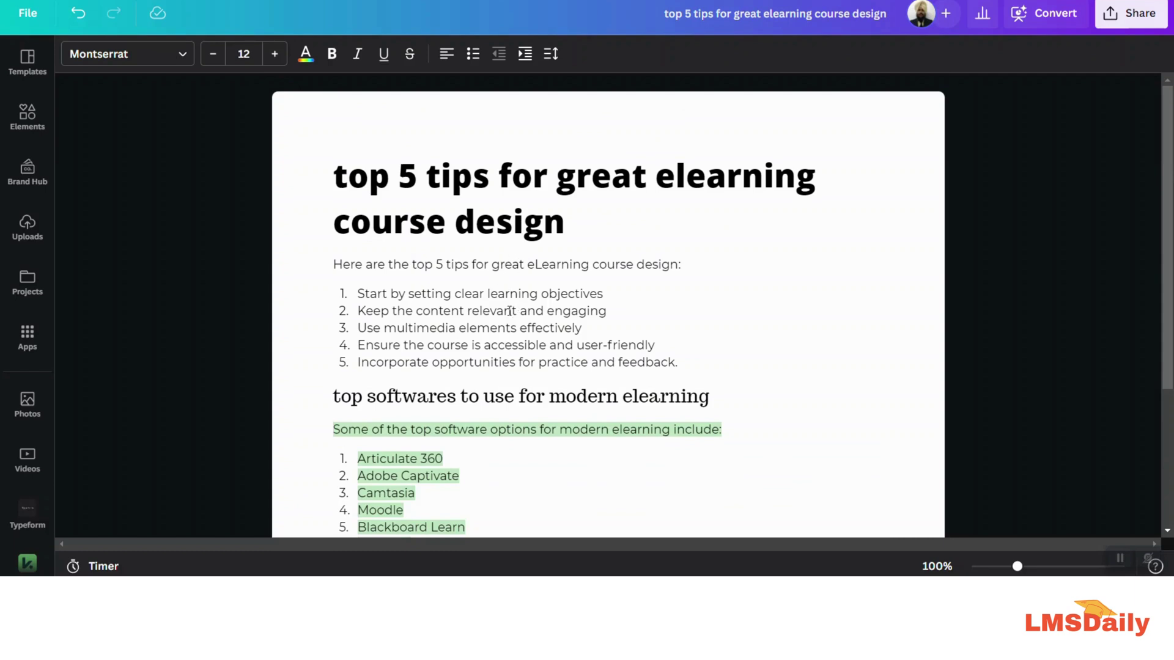
scroll(497, 371, down, 3)
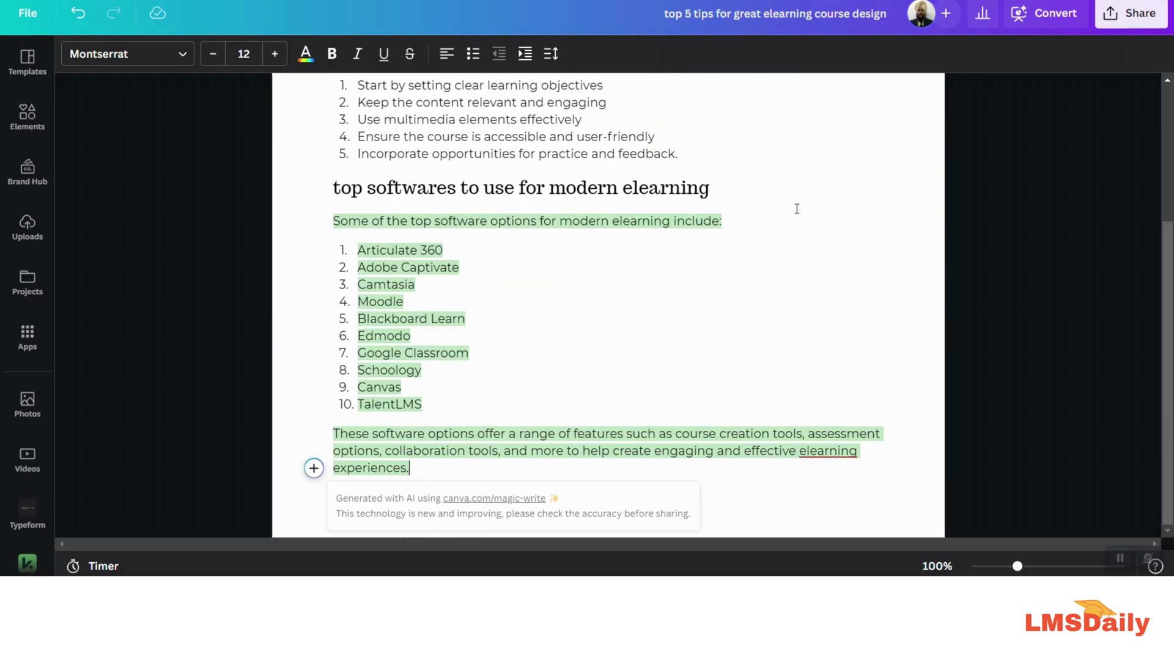
Start a Docs to Decks conversion of the Doc from Convert and its welcome dialog.
click(1025, 21)
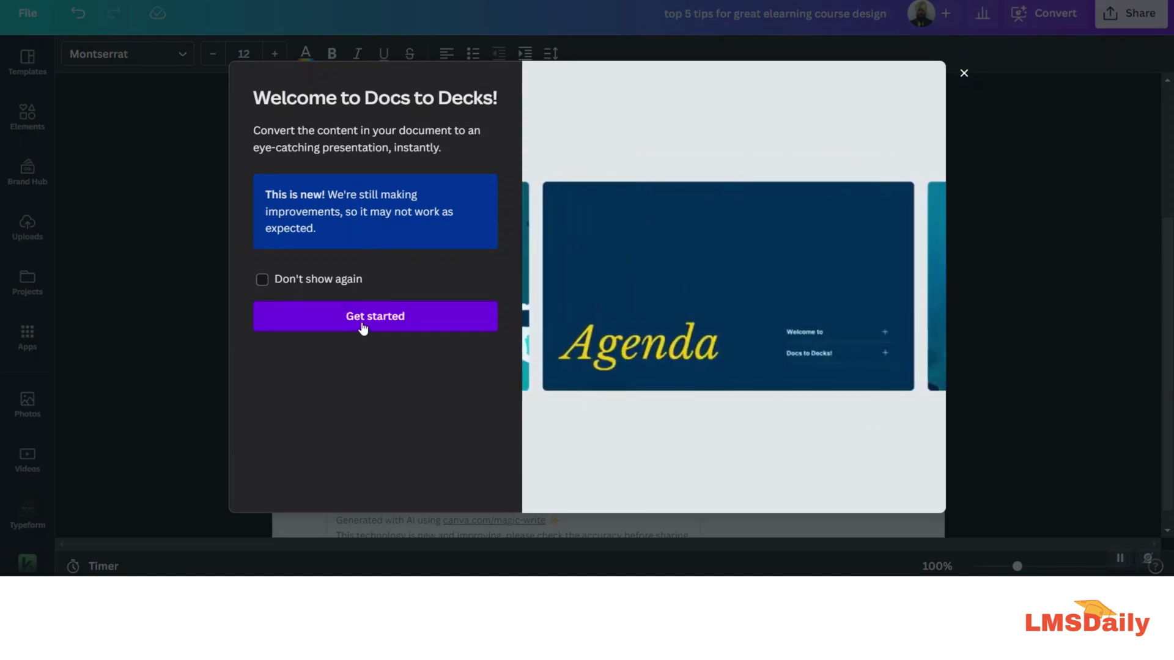
click(363, 328)
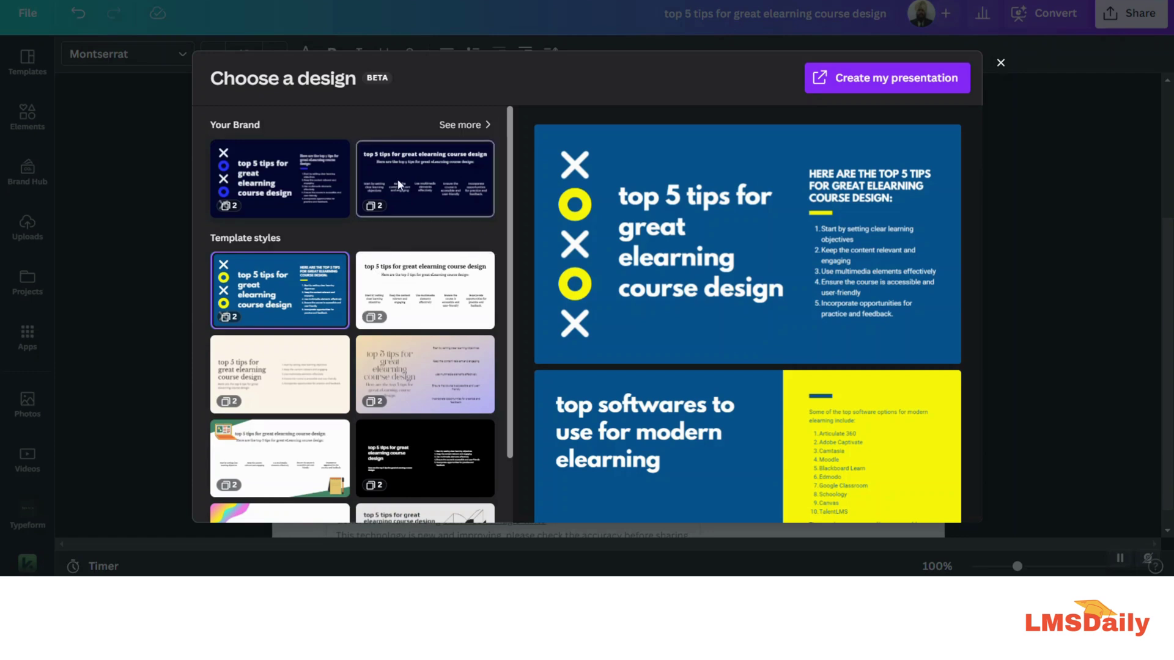
Preview the rainbow wave and black templates, then select the light-grey geometric template.
scroll(347, 333, down, 1)
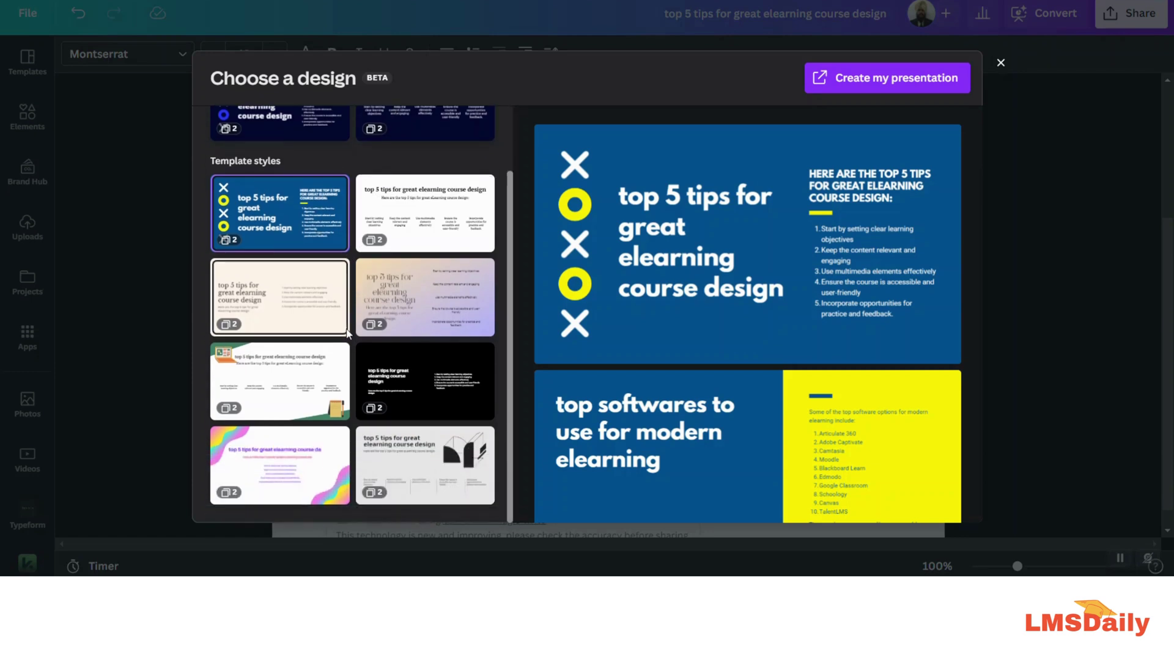
click(284, 478)
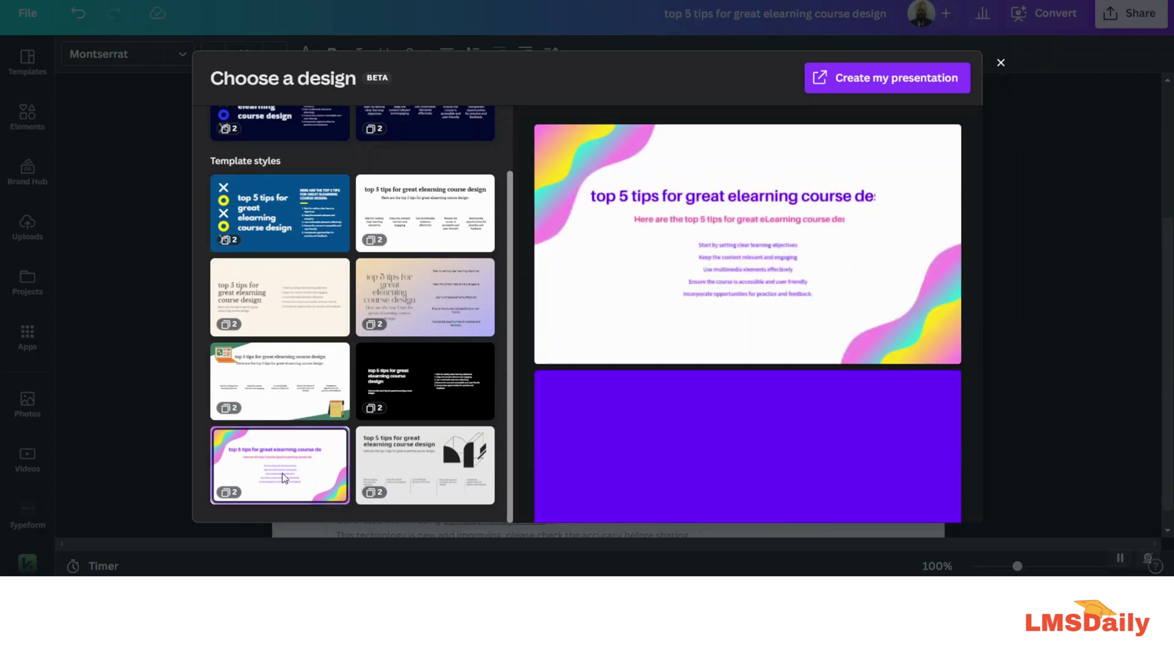
scroll(697, 437, down, 2)
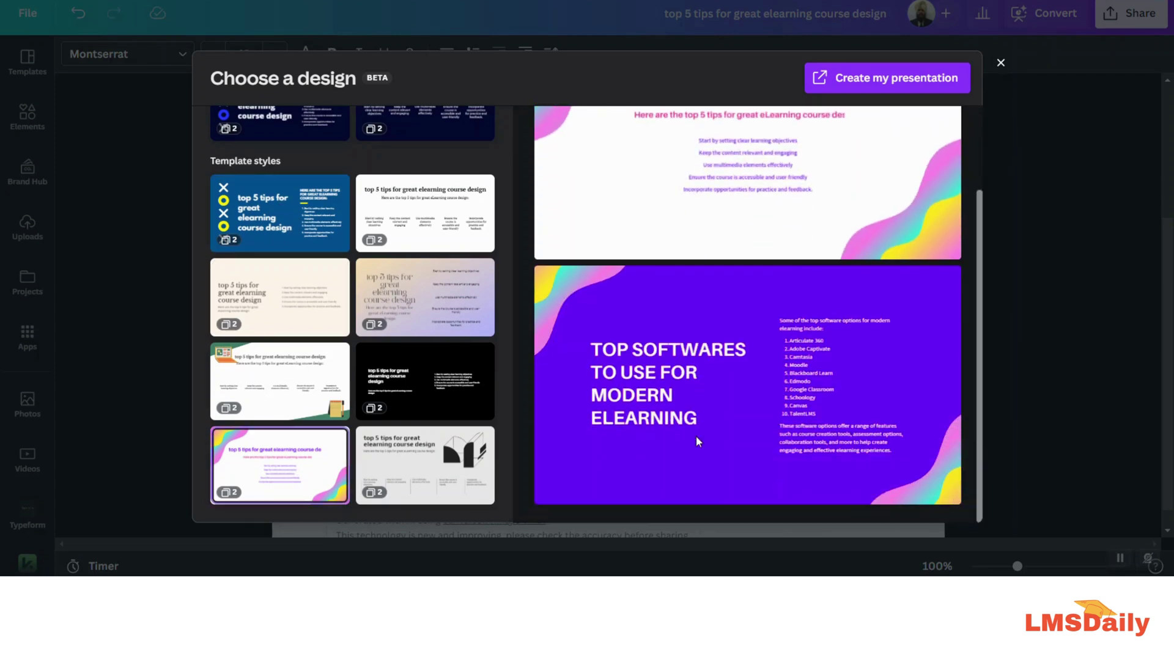
click(421, 399)
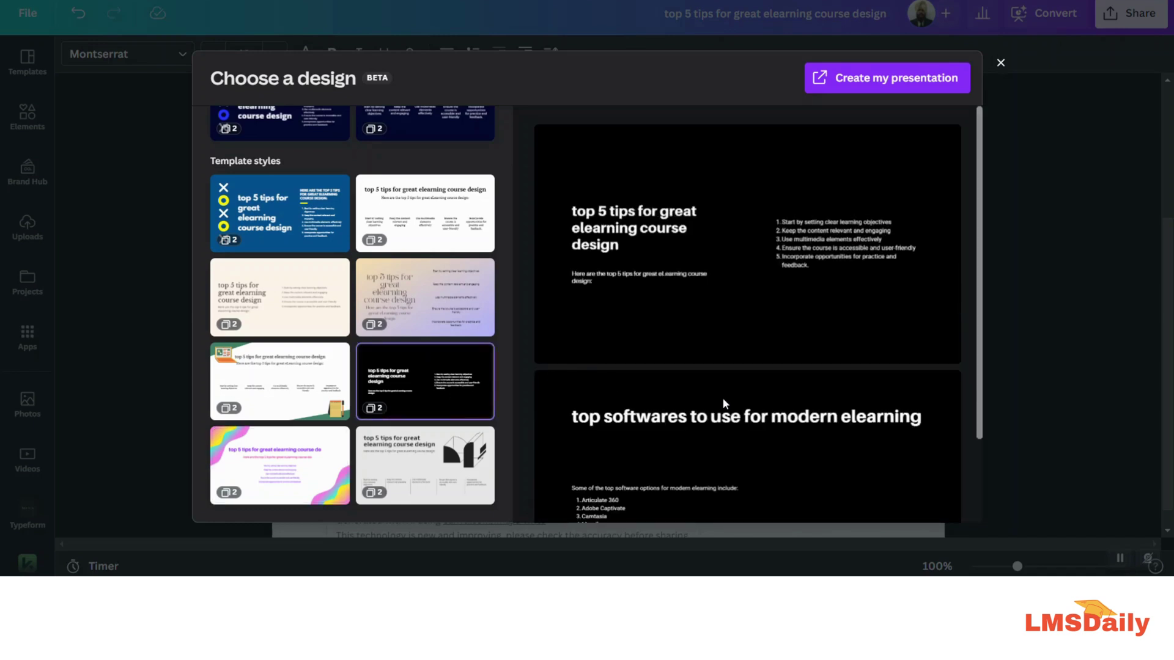
scroll(723, 404, down, 2)
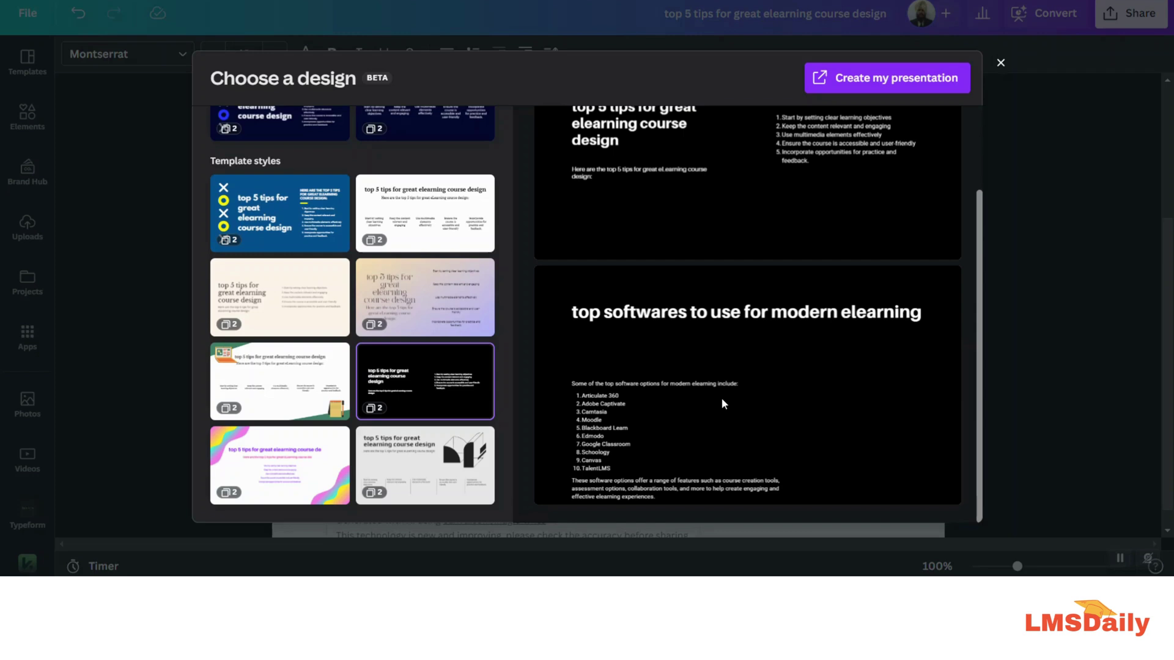
click(401, 467)
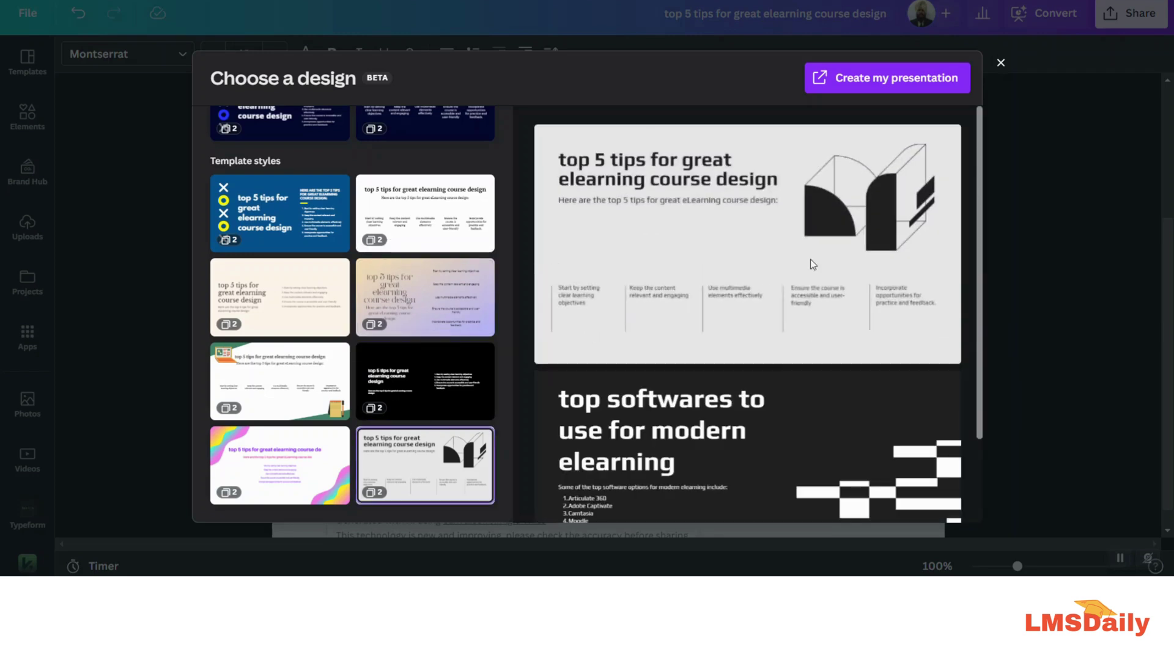
scroll(810, 260, down, 2)
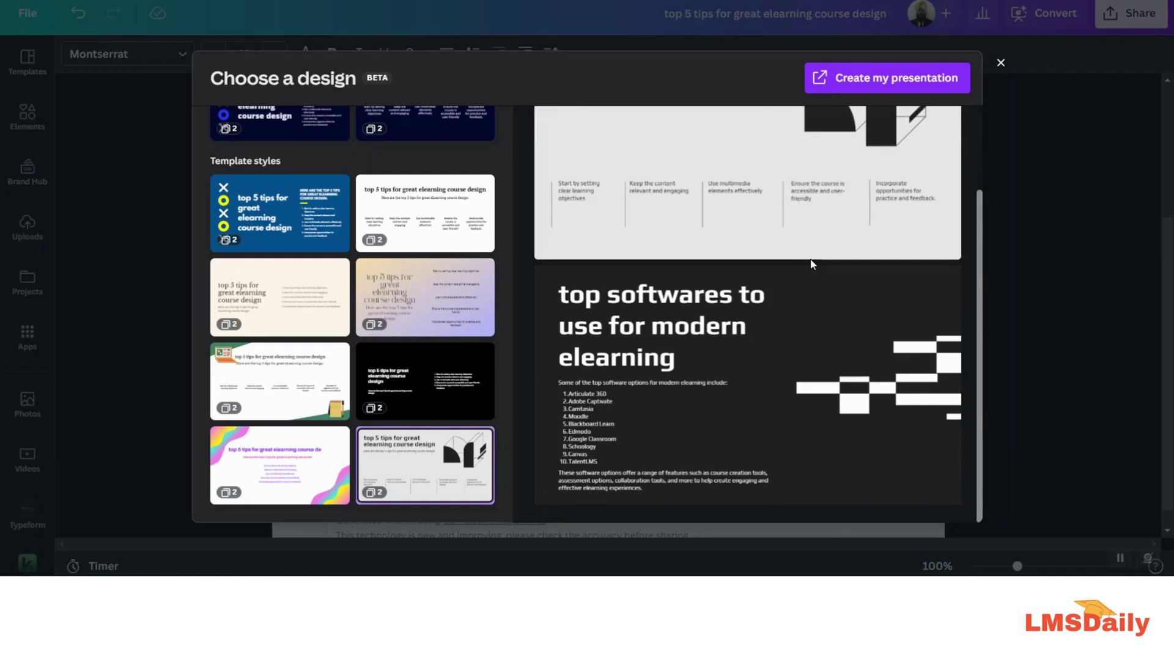
scroll(811, 264, up, 2)
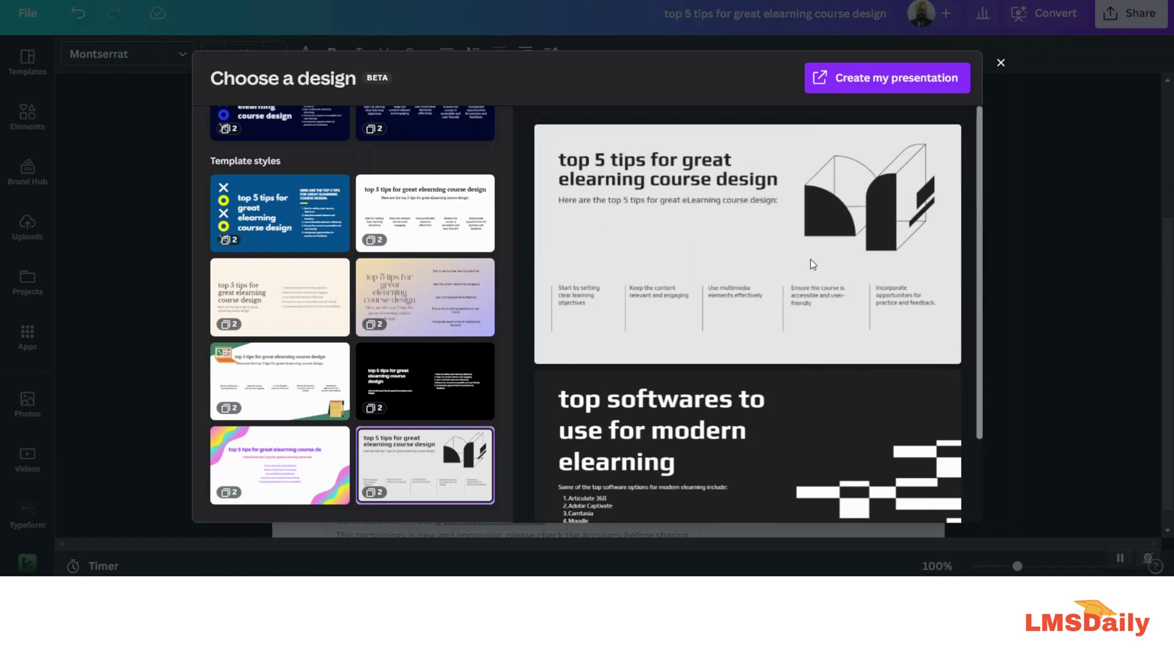
Create the presentation from the grey geometric template and view the softwares slide on page 2.
click(846, 80)
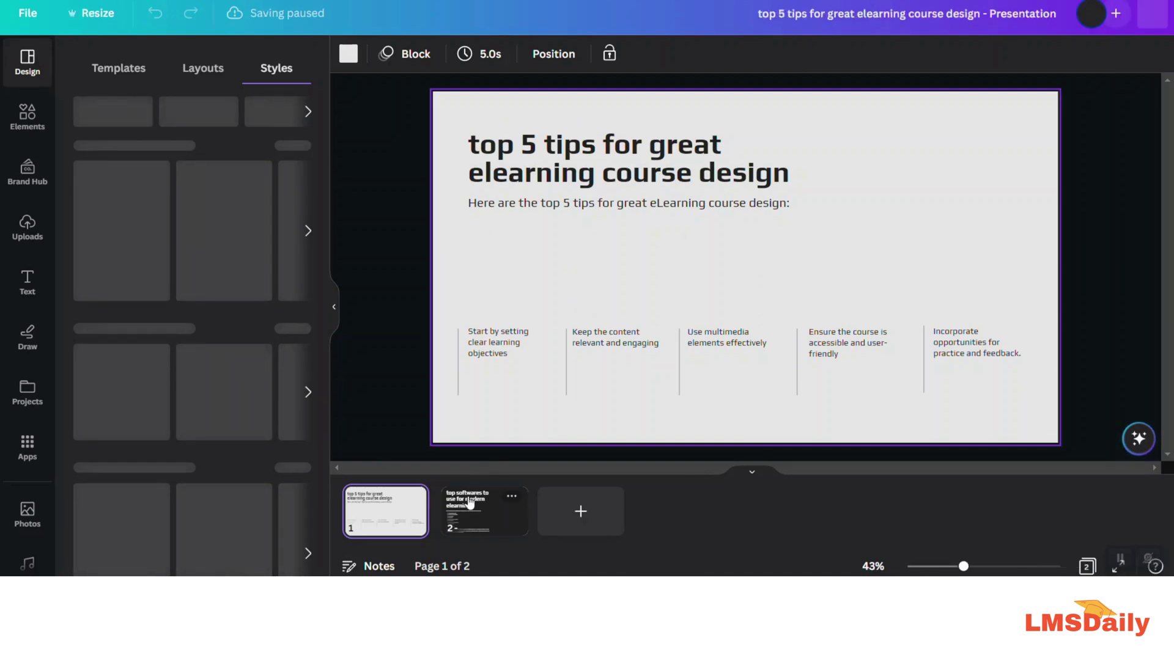
click(469, 502)
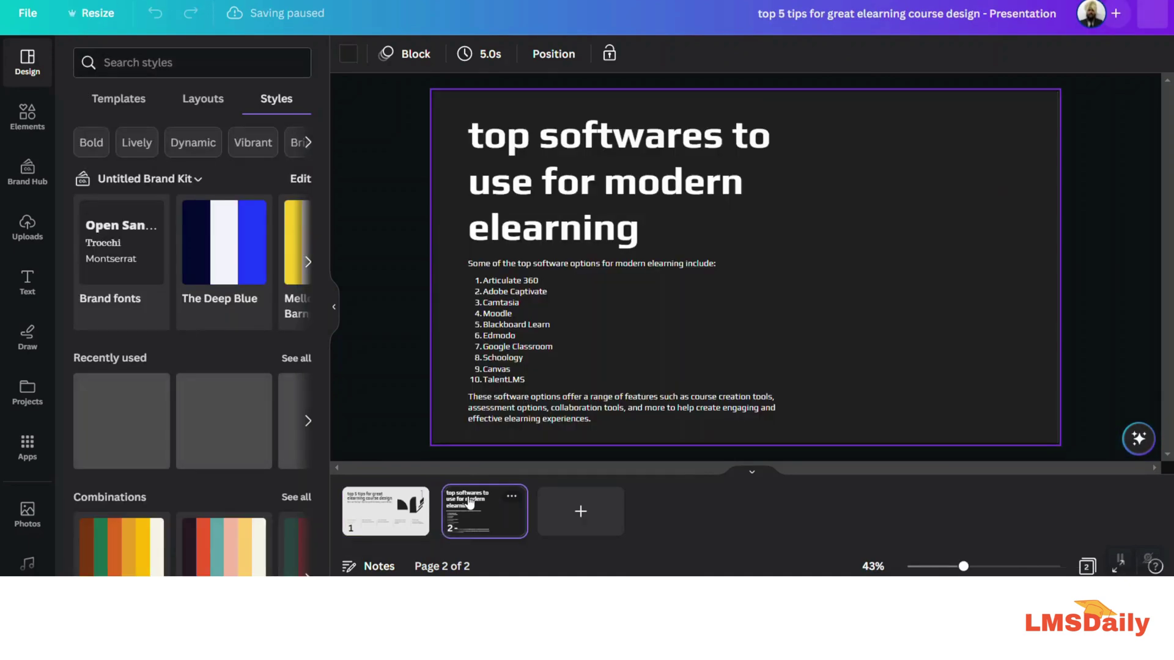